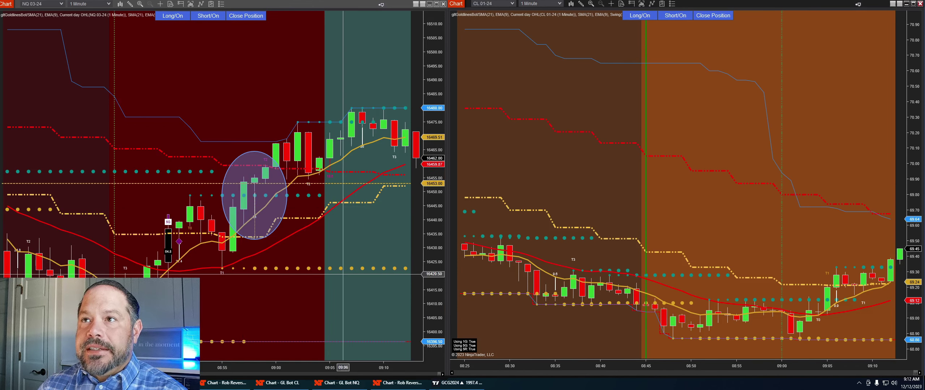
# Delete the ellipse highlighting the 08:56–09:00 candles on the NQ 03-24 chart.
pyautogui.click(249, 215)
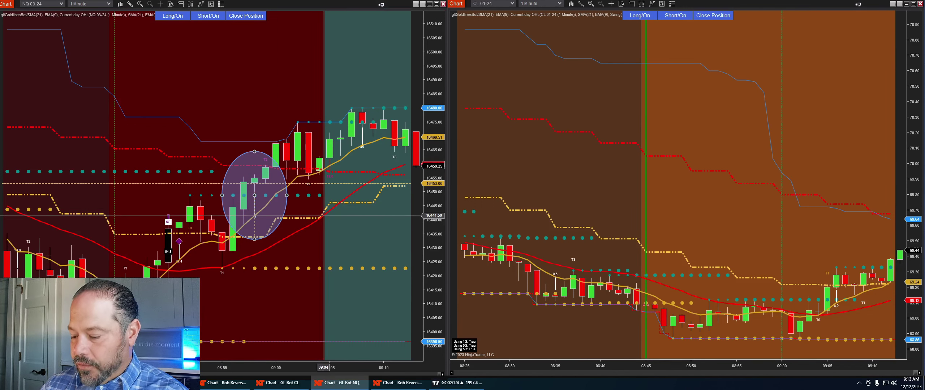
pyautogui.press('Delete')
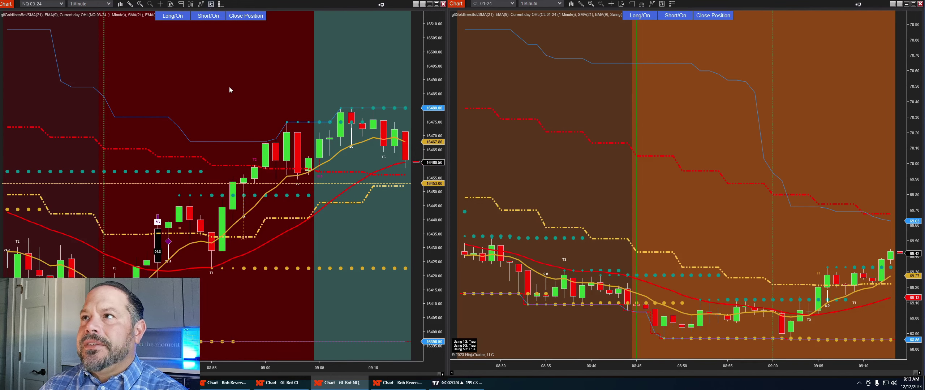
# Review the gltGoldlinesBot strategy properties and the data series settings of the NQ 03-24 chart, down to the trade execution options.
pyautogui.hotkey('ctrl', 's')
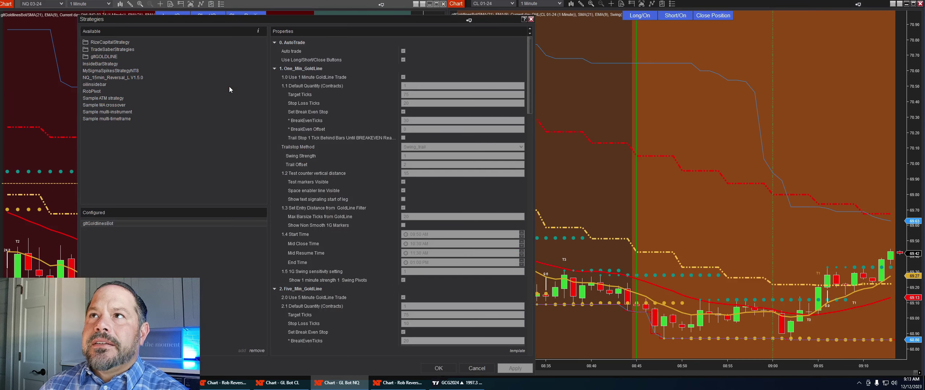
pyautogui.click(531, 19)
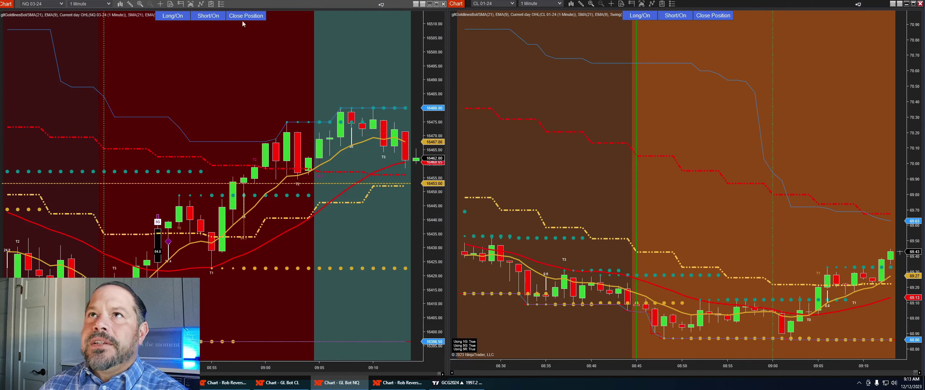
pyautogui.hotkey('ctrl', 'f')
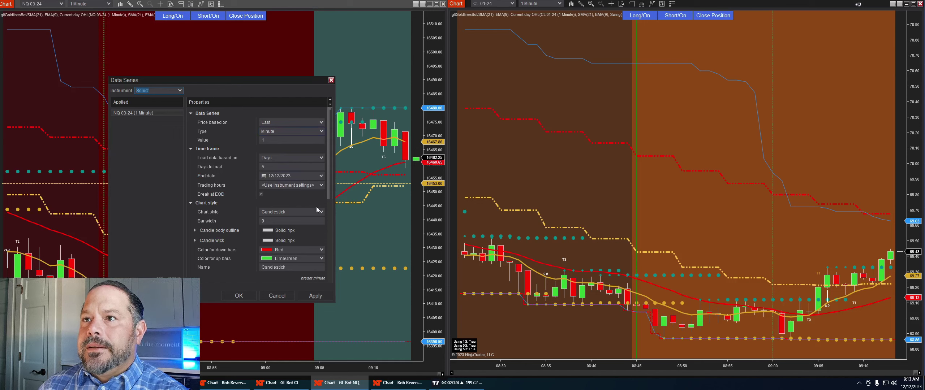
pyautogui.scroll(-5, 311, 220)
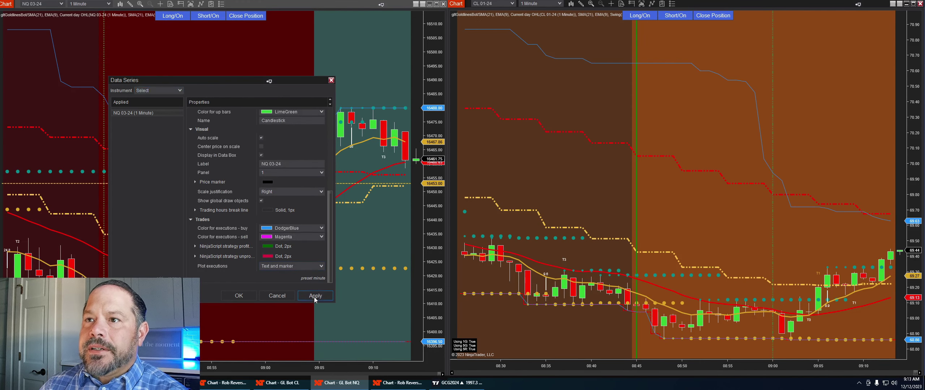
pyautogui.click(231, 295)
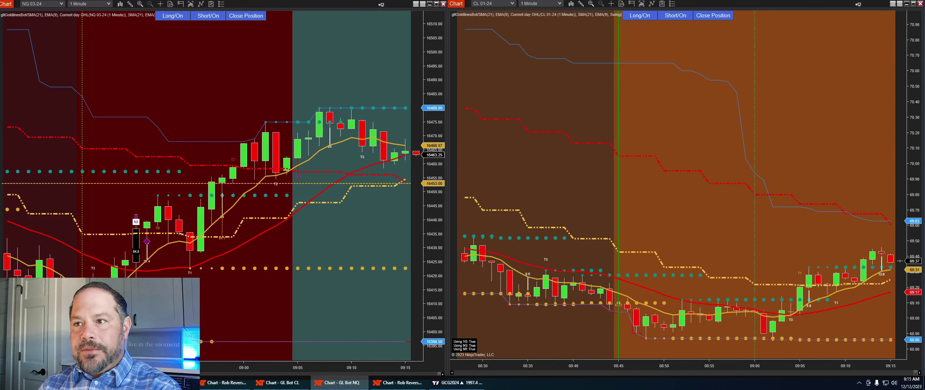
# Switch to TradingView, view the gold futures chart, and bring up the crude oil futures candles from 08:00 onward.
pyautogui.click(449, 386)
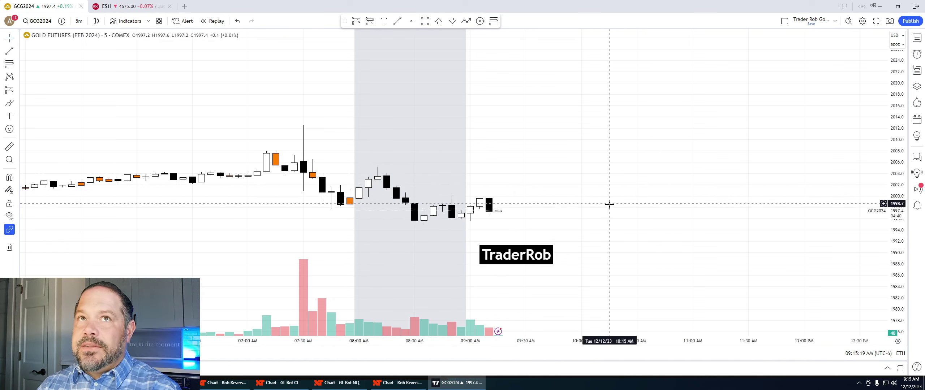
pyautogui.click(881, 6)
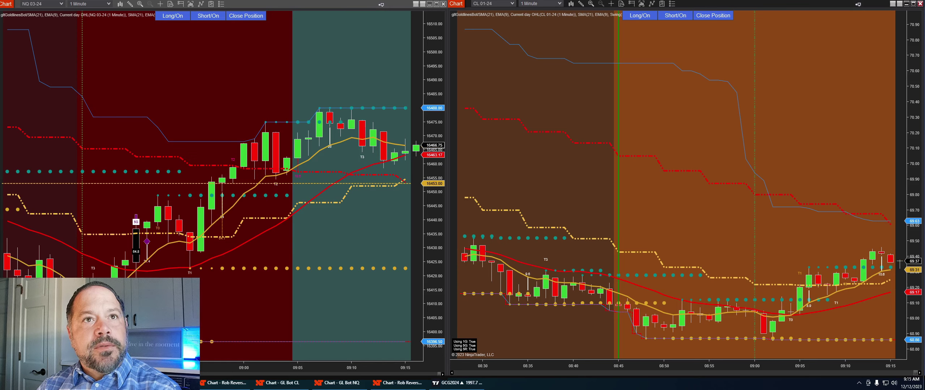
pyautogui.hotkey('alt', 'Tab')
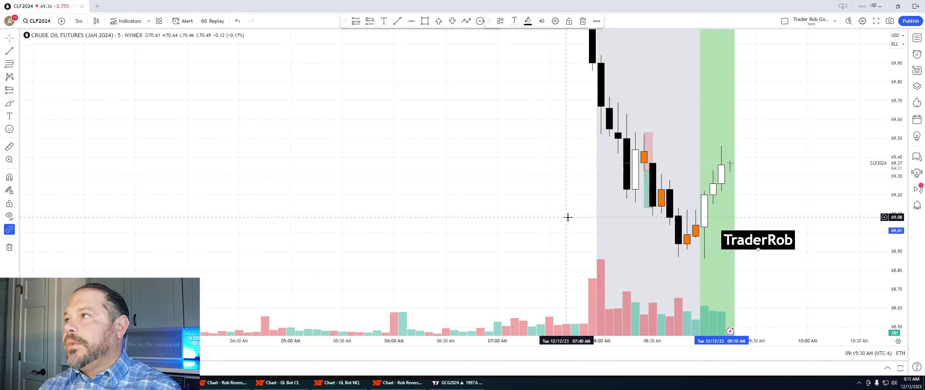
pyautogui.scroll(3, 458, 332)
pyautogui.scroll(3, 457, 331)
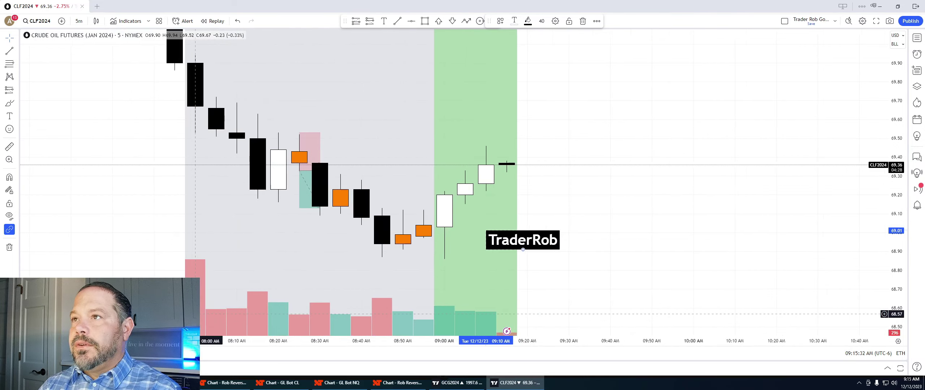
pyautogui.moveTo(895, 66); pyautogui.dragTo(895, 86)
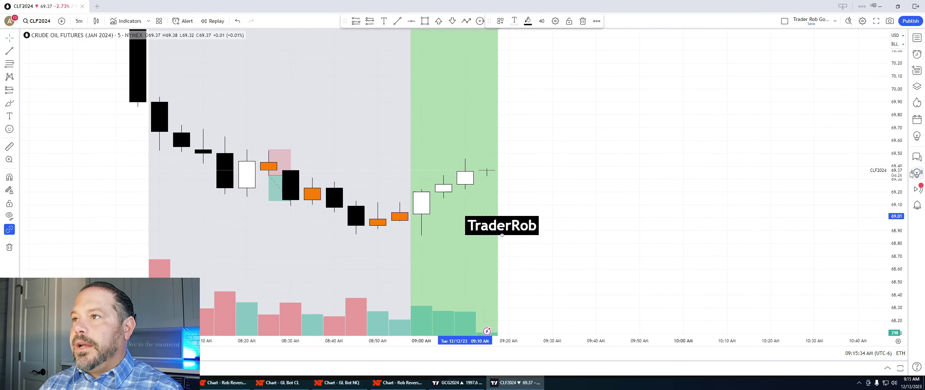
pyautogui.moveTo(462, 158); pyautogui.dragTo(548, 158)
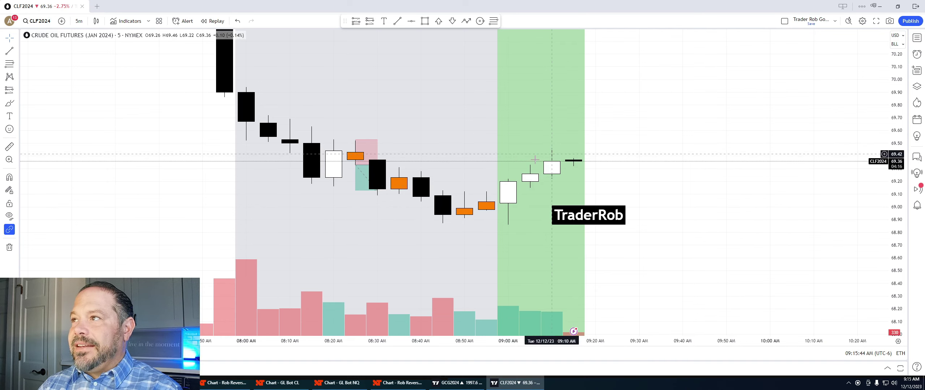
# Move the black text label to the empty area at about 68.79 beyond the green band, and delete the position drawing beside the 08:25 candle.
pyautogui.moveTo(601, 223); pyautogui.dragTo(644, 251)
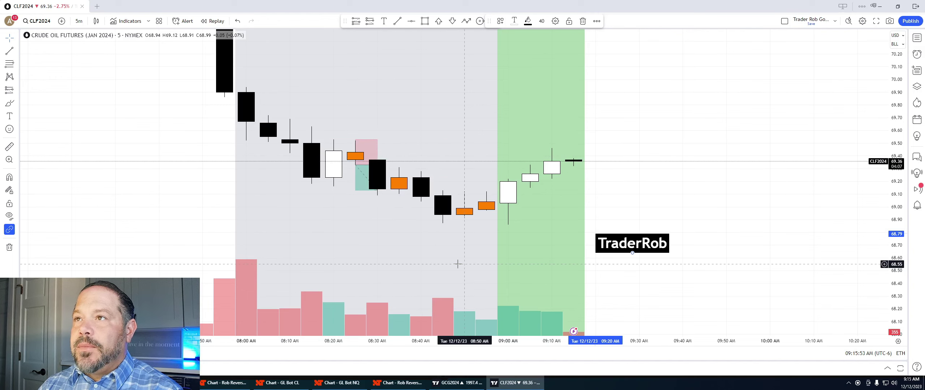
pyautogui.click(378, 151)
pyautogui.press('Delete')
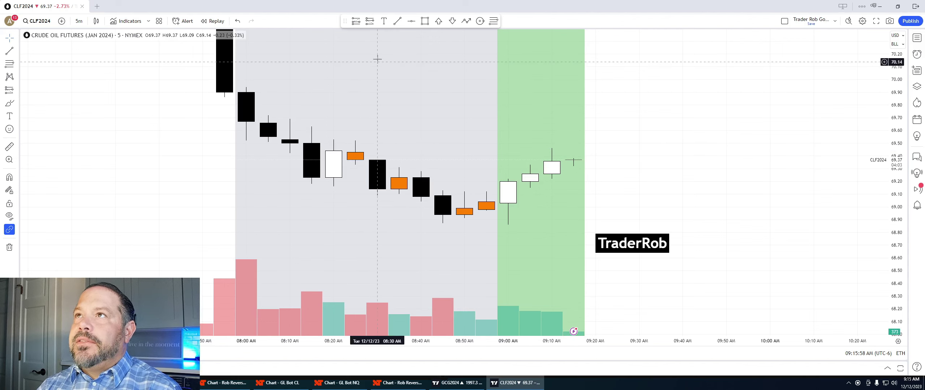
# Mark the 08:25 candle's high at 69.53 and low at about 69.32 with horizontal trend lines reaching to 08:35.
pyautogui.click(397, 25)
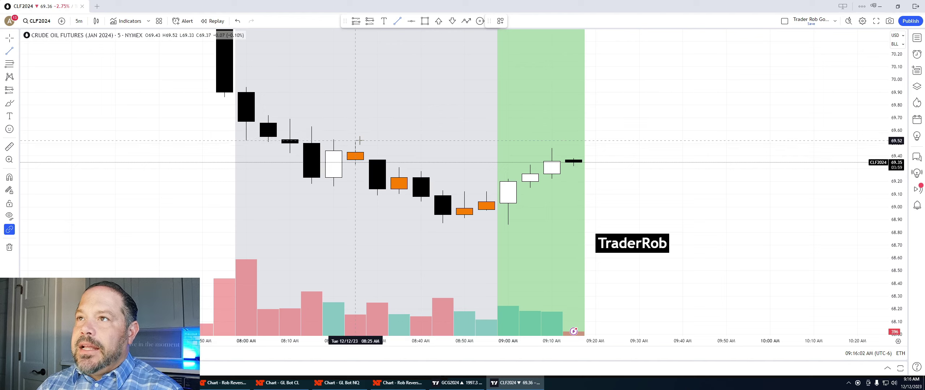
pyautogui.click(356, 140)
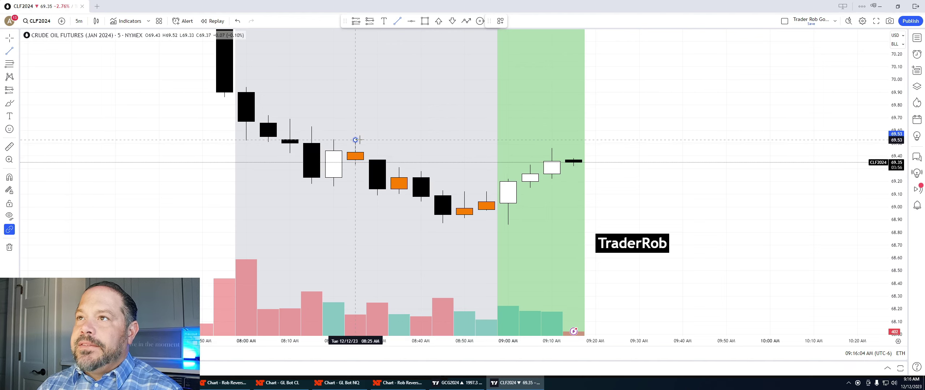
pyautogui.click(399, 140)
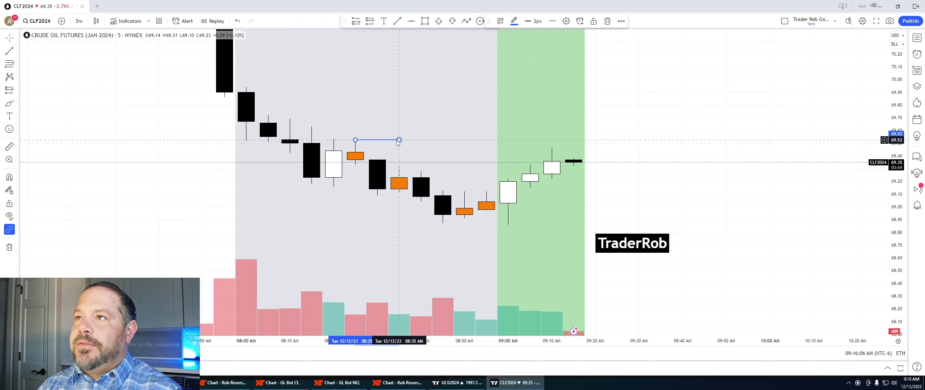
pyautogui.click(397, 21)
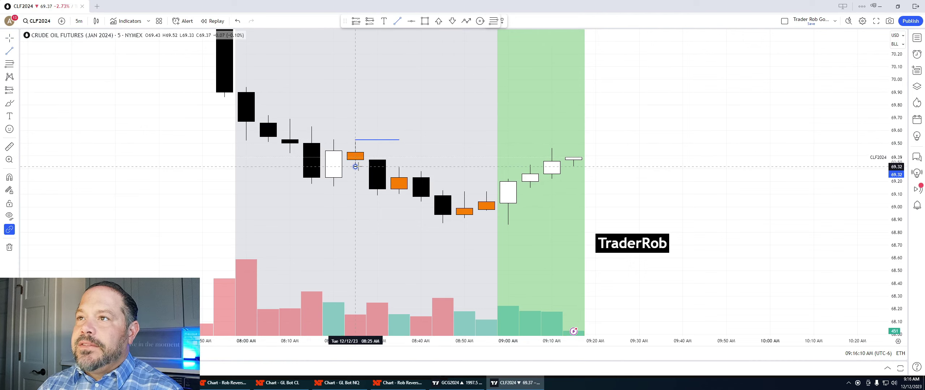
pyautogui.click(356, 167)
pyautogui.click(399, 167)
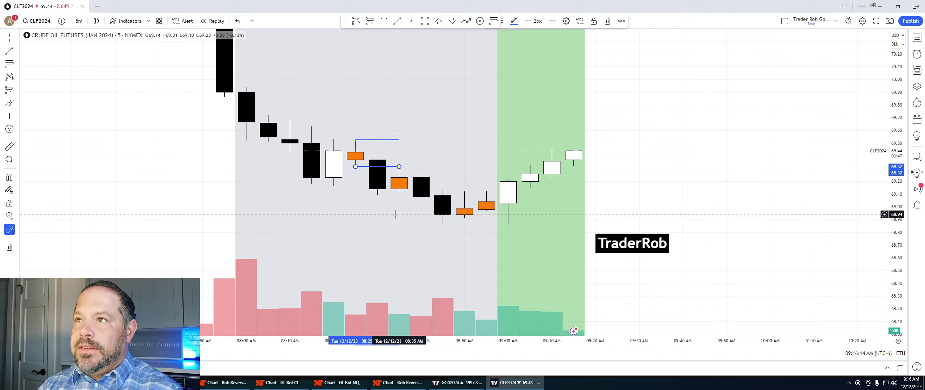
pyautogui.click(396, 171)
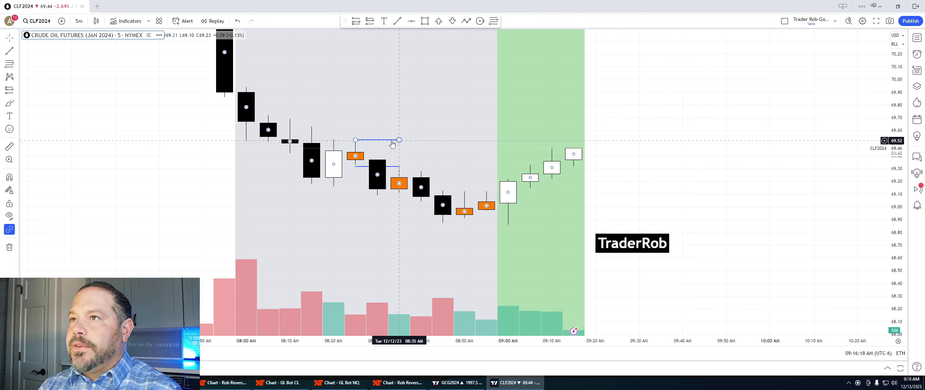
# Delete both trend lines marking the 08:25 candle's high and low.
pyautogui.click(392, 143)
pyautogui.press('Delete')
pyautogui.click(363, 168)
pyautogui.press('Delete')
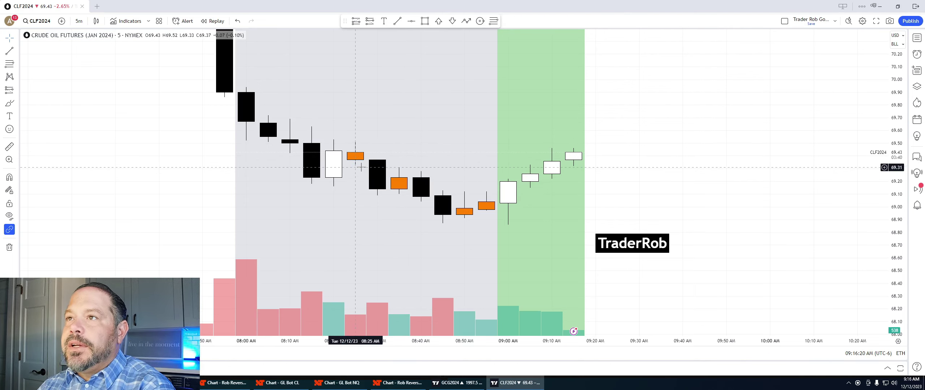
# Place a short position at 69.33 on the 08:25 candle and set its stop to 69.53, 20 ticks above entry.
pyautogui.click(369, 21)
pyautogui.click(356, 164)
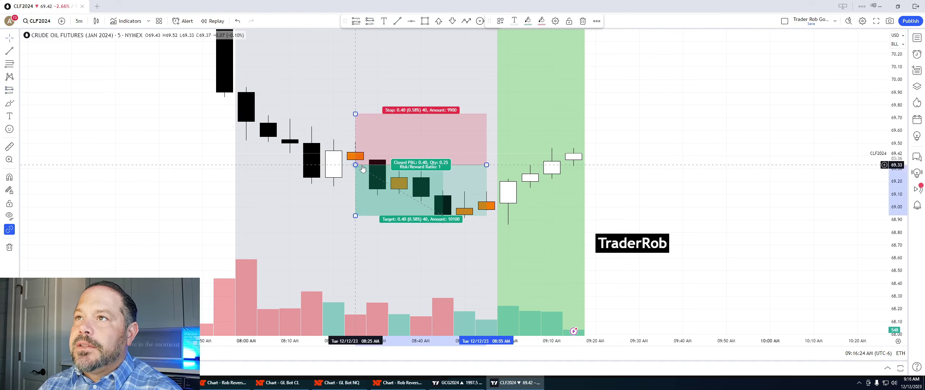
pyautogui.moveTo(355, 113); pyautogui.dragTo(354, 139)
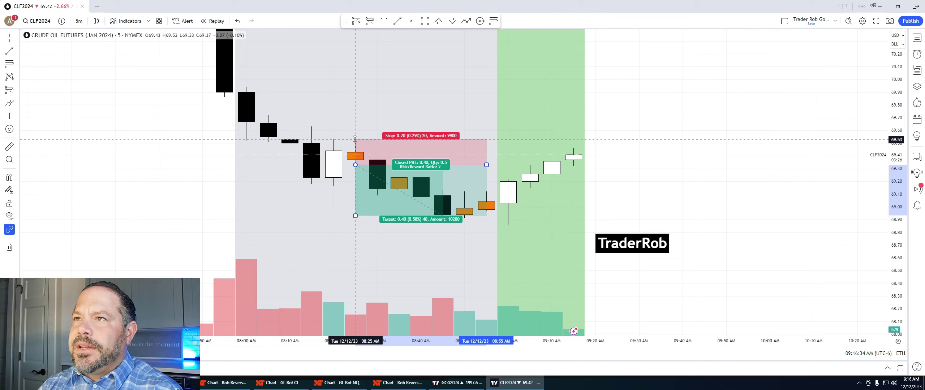
pyautogui.click(365, 117)
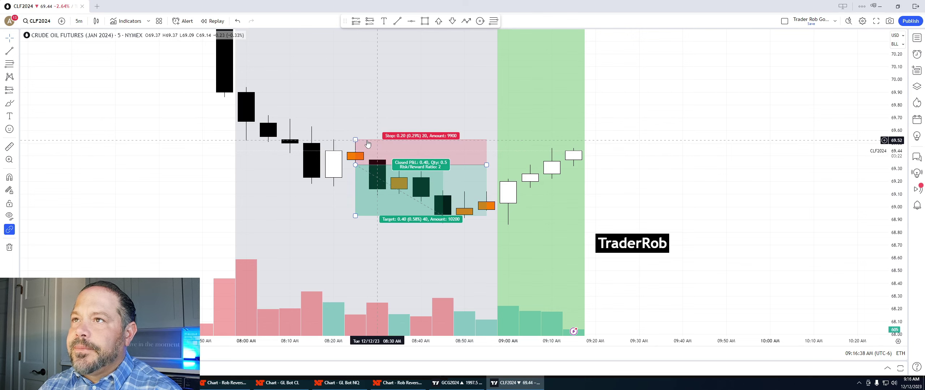
# Set the short position's target to 69.13, 20 ticks below entry, and shorten the drawing so it ends at 08:35.
pyautogui.moveTo(356, 216); pyautogui.dragTo(357, 191)
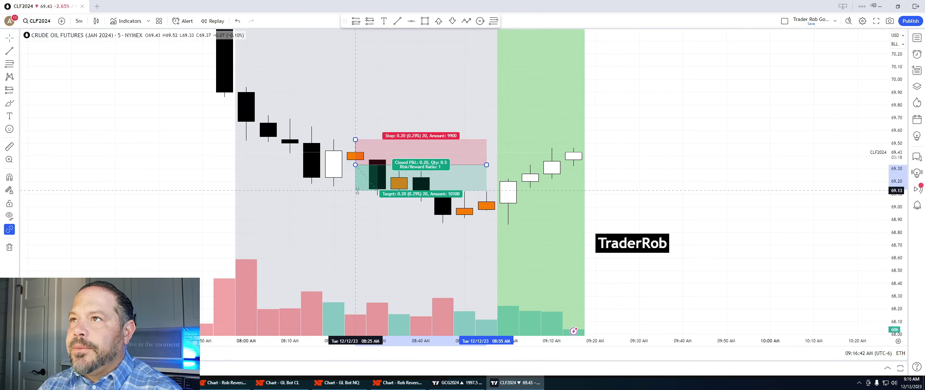
pyautogui.moveTo(487, 165); pyautogui.dragTo(397, 167)
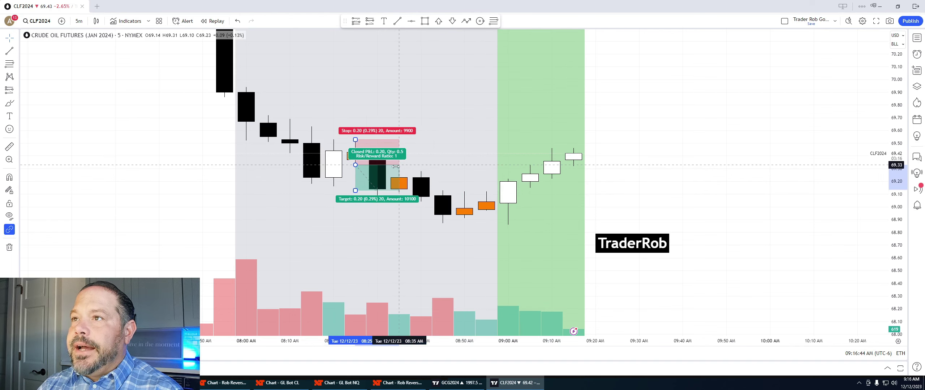
pyautogui.click(424, 241)
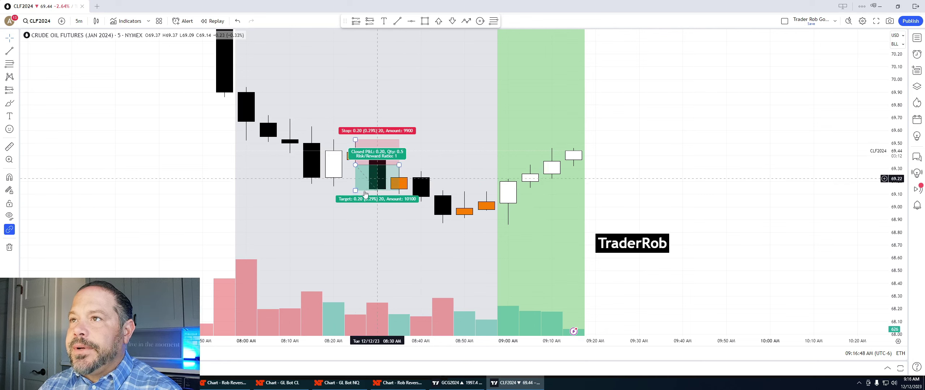
pyautogui.click(356, 164)
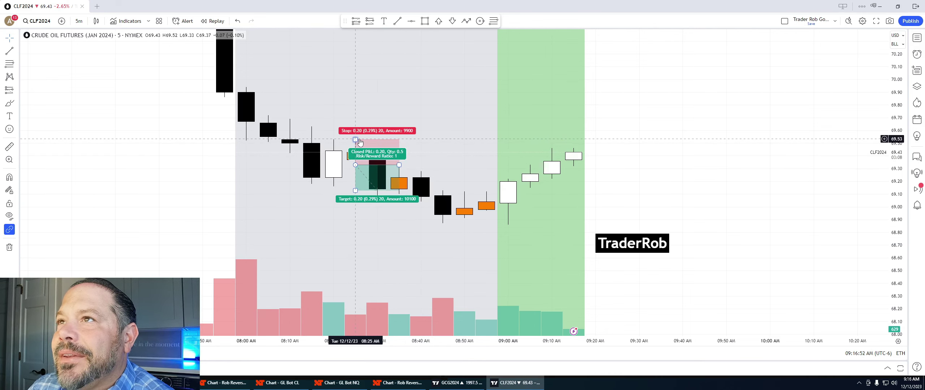
pyautogui.click(358, 137)
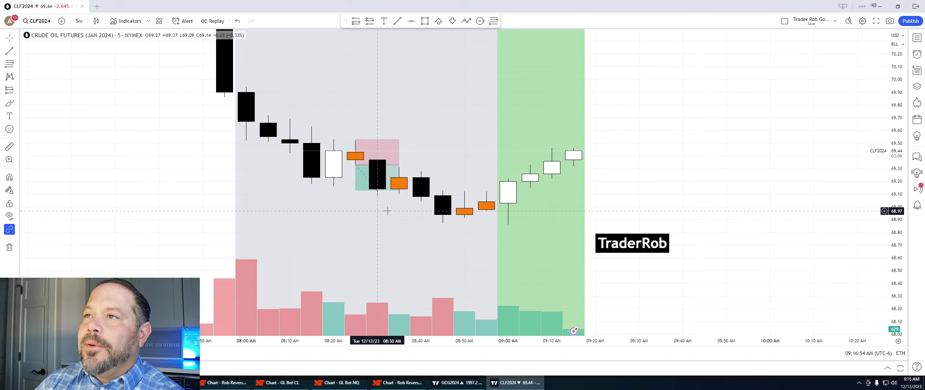
pyautogui.click(380, 188)
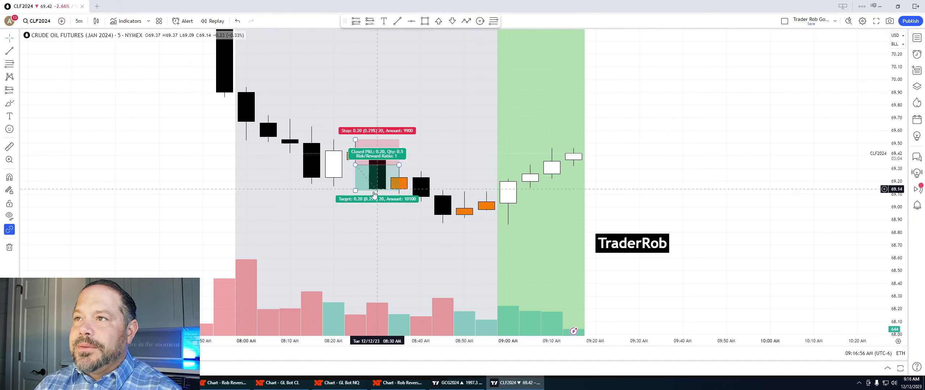
pyautogui.click(496, 213)
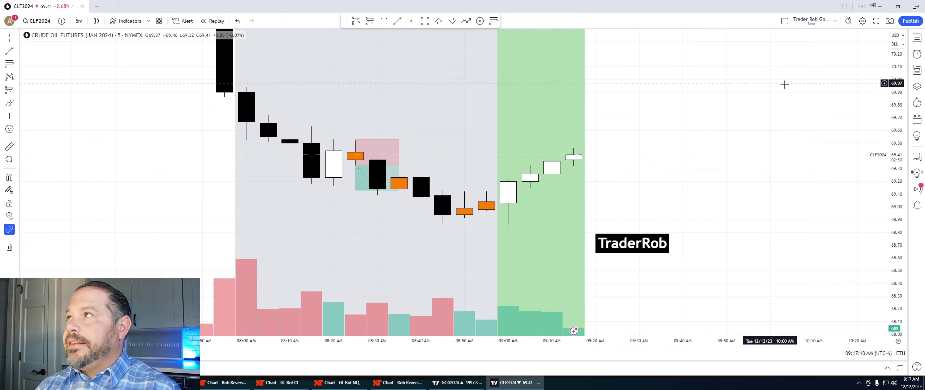
# View the CL 01-24 chart in NinjaTrader, and return to TradingView's crude oil chart at its latest candles.
pyautogui.click(875, 6)
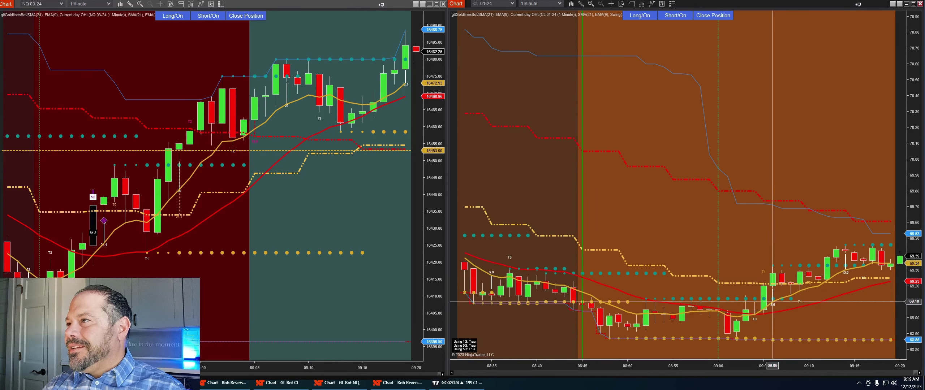
pyautogui.moveTo(913, 290); pyautogui.dragTo(921, 232)
pyautogui.moveTo(654, 282); pyautogui.dragTo(660, 101)
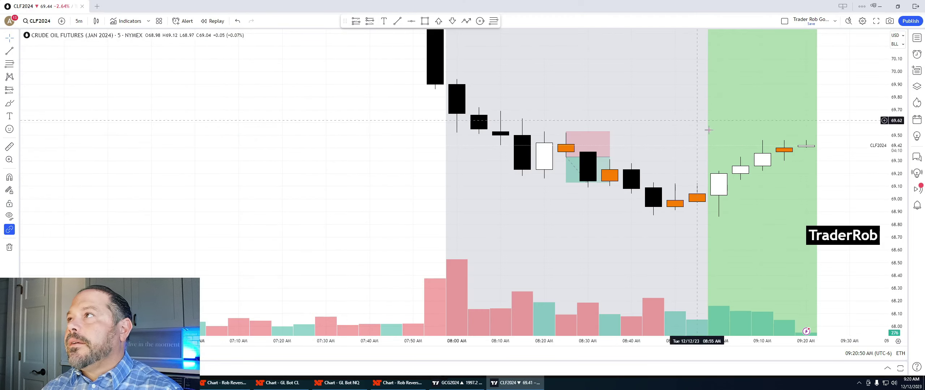
pyautogui.moveTo(838, 148); pyautogui.dragTo(527, 186)
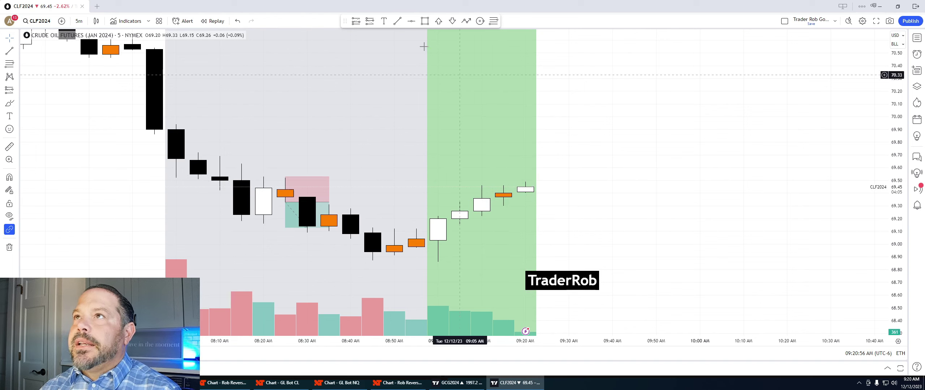
# Place a long position at 69.47 on the 09:15 crude oil candle and set its stop to 69.22, 25 ticks below entry.
pyautogui.click(357, 23)
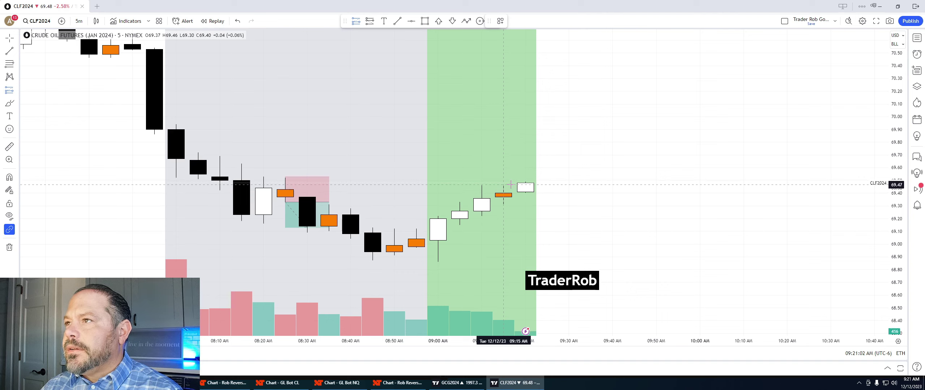
pyautogui.click(503, 184)
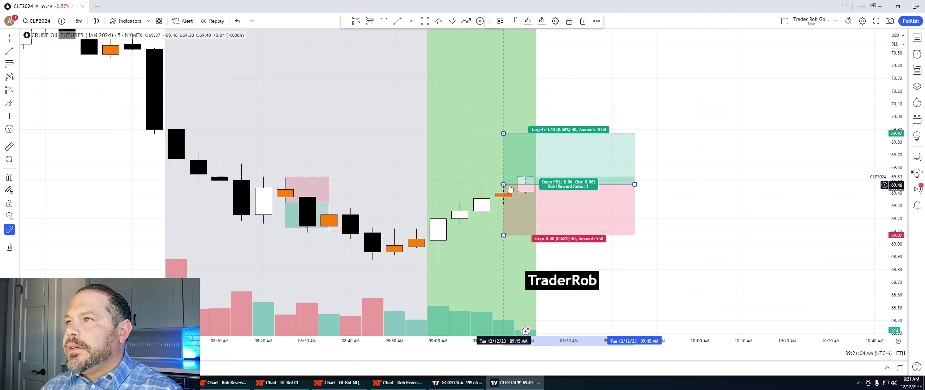
pyautogui.moveTo(504, 236); pyautogui.dragTo(503, 216)
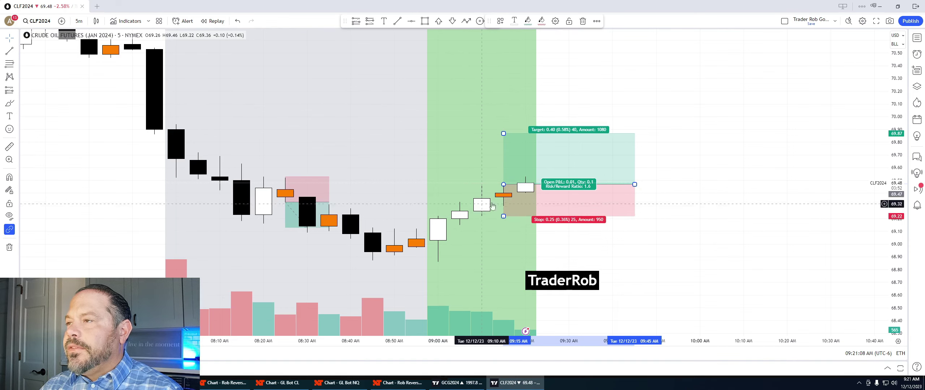
# Set the long position's target to 69.72, 25 ticks above entry, and shorten the drawing so it ends at 09:35.
pyautogui.moveTo(504, 133); pyautogui.dragTo(505, 153)
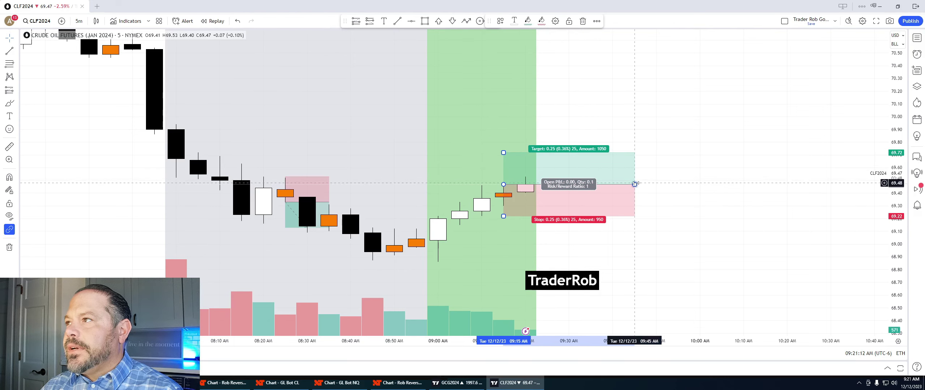
pyautogui.moveTo(627, 185); pyautogui.dragTo(591, 185)
pyautogui.moveTo(684, 278); pyautogui.dragTo(550, 256)
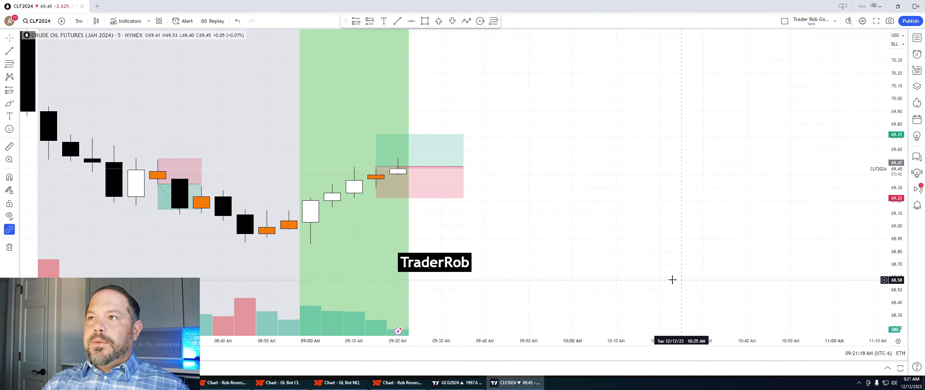
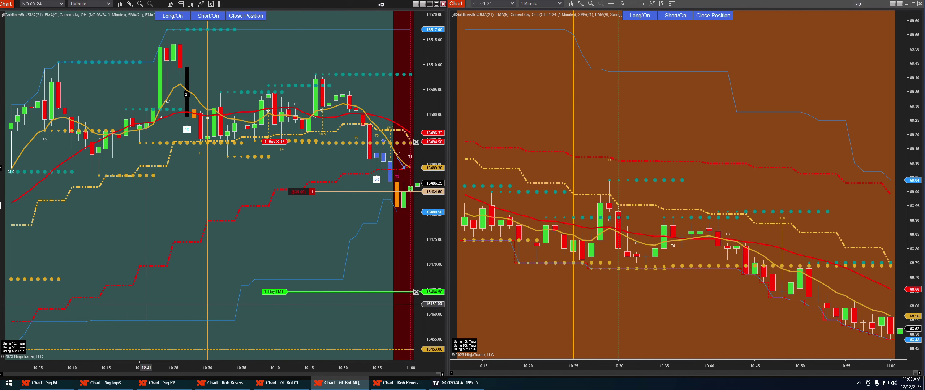
# Move the open NQ short trade's buy stop order down to about 16484.25 on the one-minute NinjaTrader chart.
pyautogui.moveTo(104, 369); pyautogui.dragTo(129, 368)
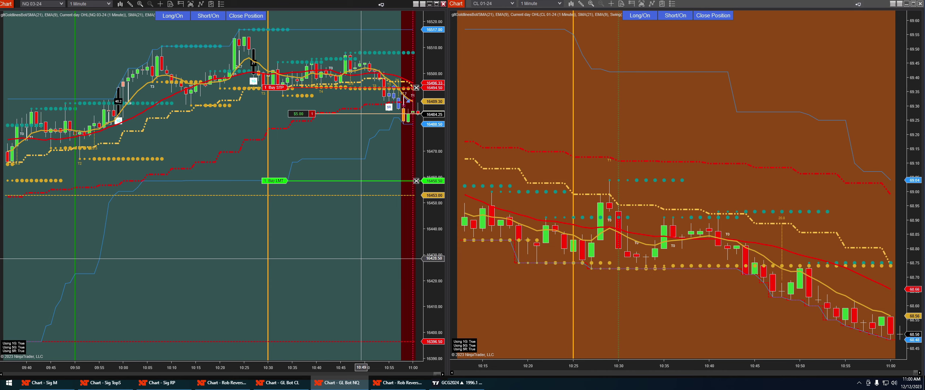
pyautogui.moveTo(388, 368); pyautogui.dragTo(268, 364)
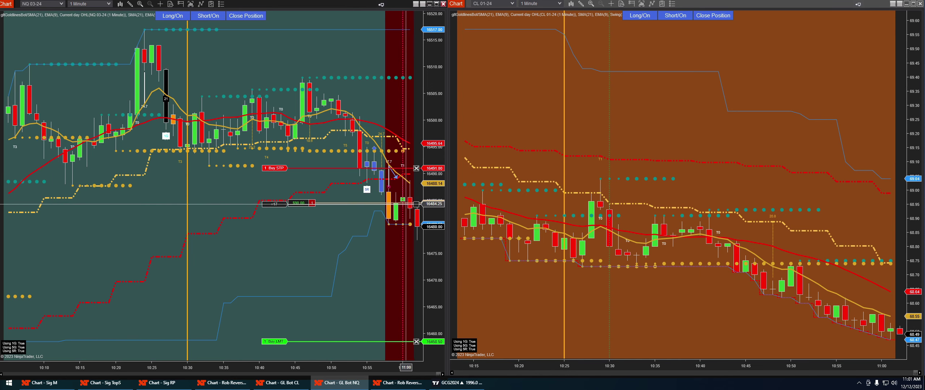
pyautogui.moveTo(407, 206); pyautogui.dragTo(407, 206)
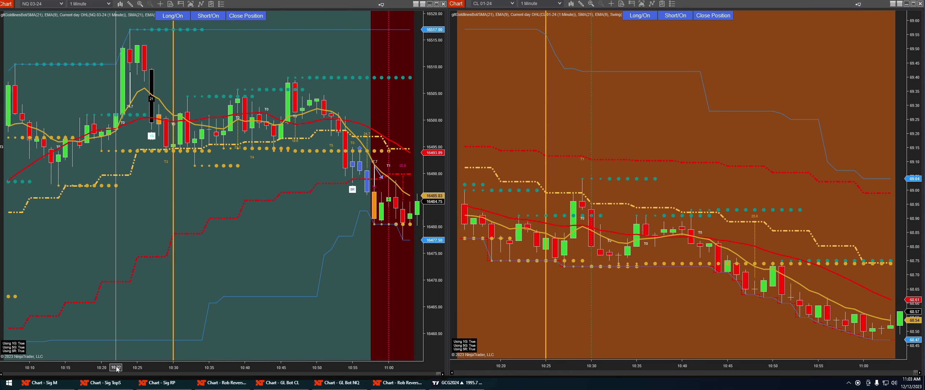
# Examine the one-minute NQ chart around the 10:58 short entry and follow the candles after it up to 11:15.
pyautogui.moveTo(125, 368); pyautogui.dragTo(155, 368)
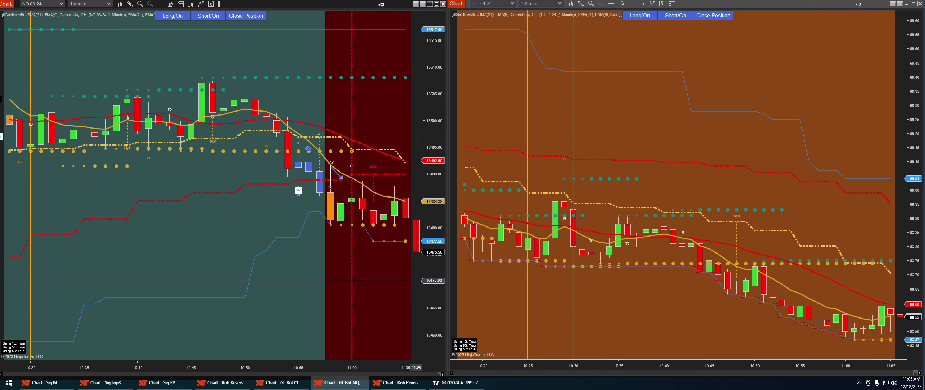
pyautogui.moveTo(432, 280); pyautogui.dragTo(433, 172)
pyautogui.click(441, 15)
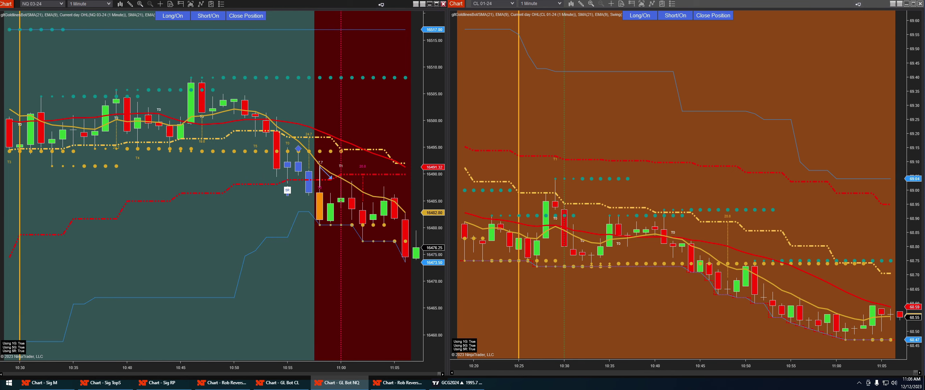
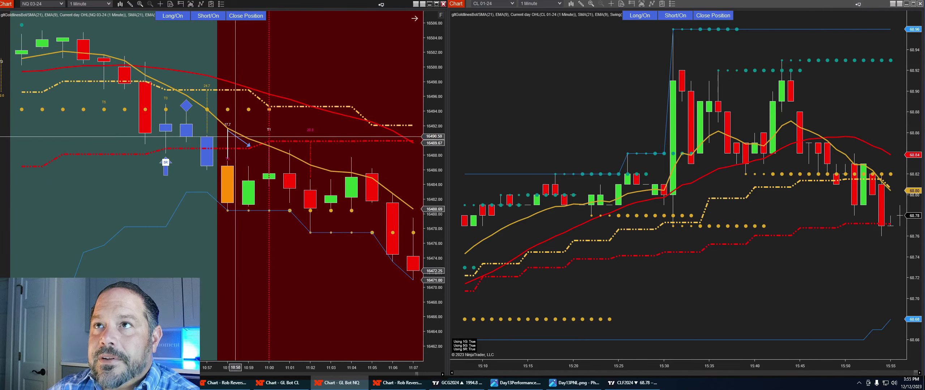
pyautogui.click(239, 141)
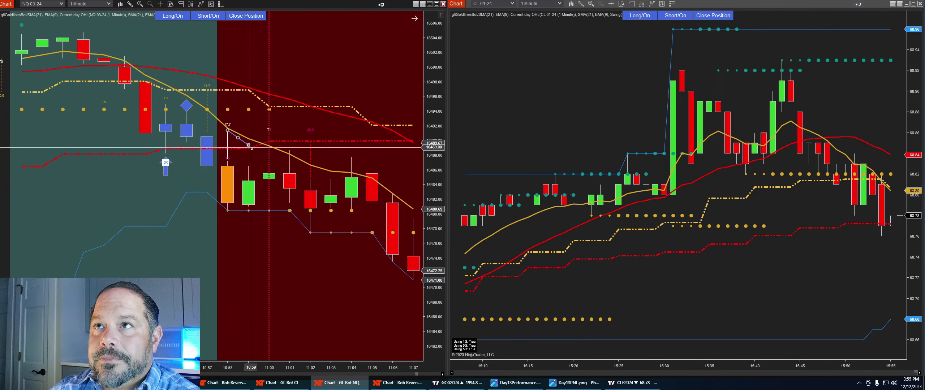
pyautogui.click(203, 275)
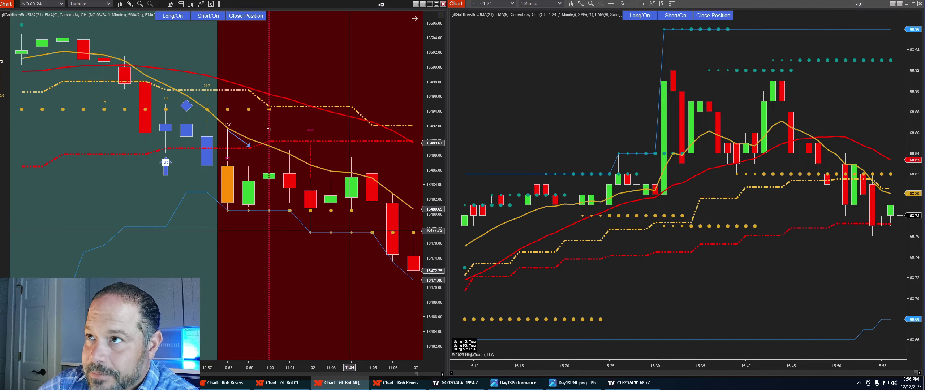
pyautogui.moveTo(349, 230); pyautogui.dragTo(183, 275)
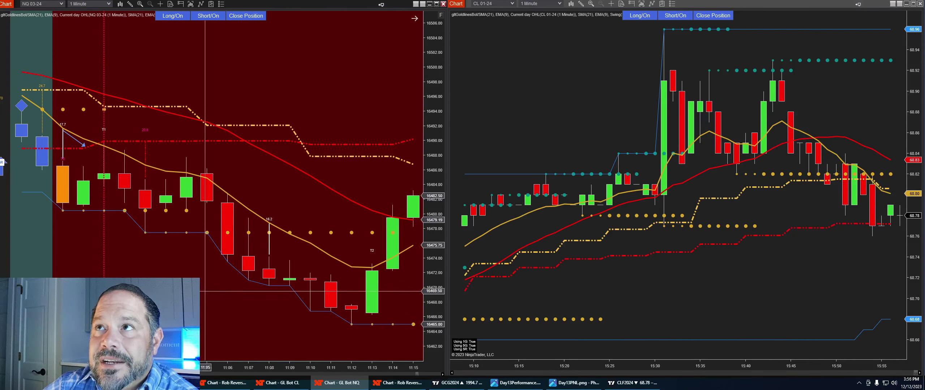
pyautogui.scroll(3, 213, 297)
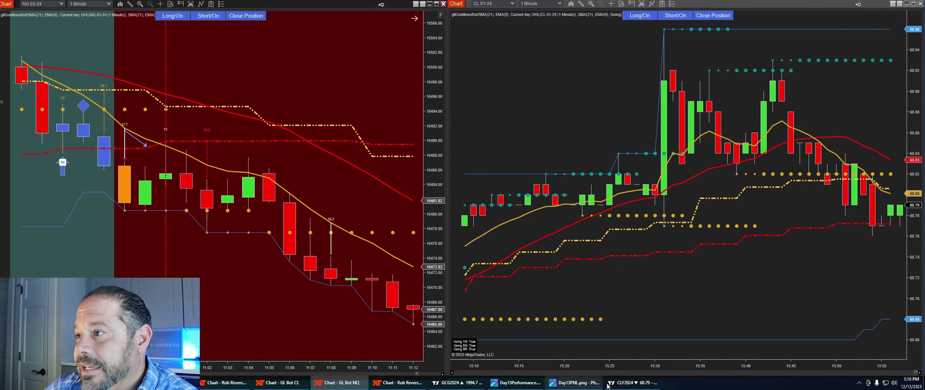
# View the day's results in the Day13PNL.png and Day13Performance.png images, and return to the NinjaTrader charts.
pyautogui.moveTo(611, 385)
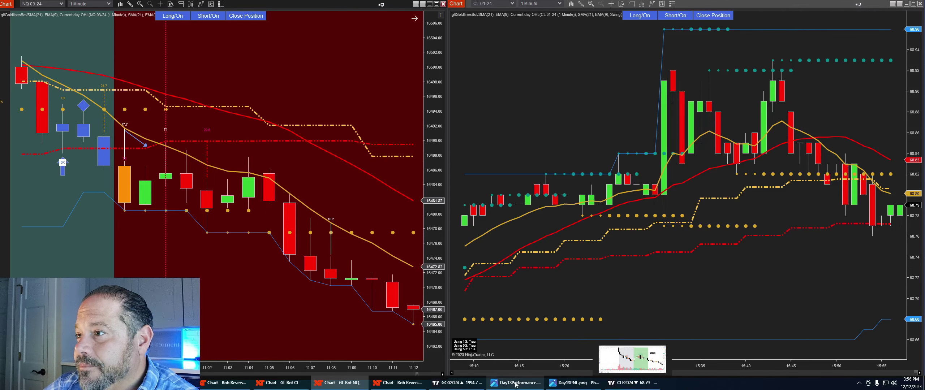
pyautogui.click(573, 386)
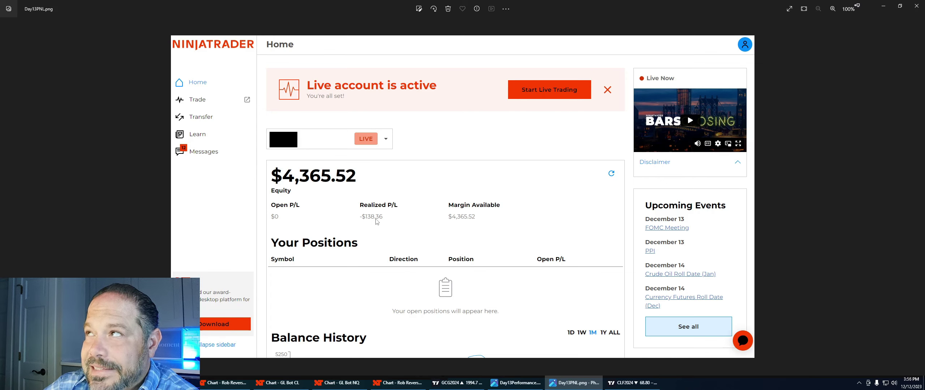
pyautogui.click(884, 7)
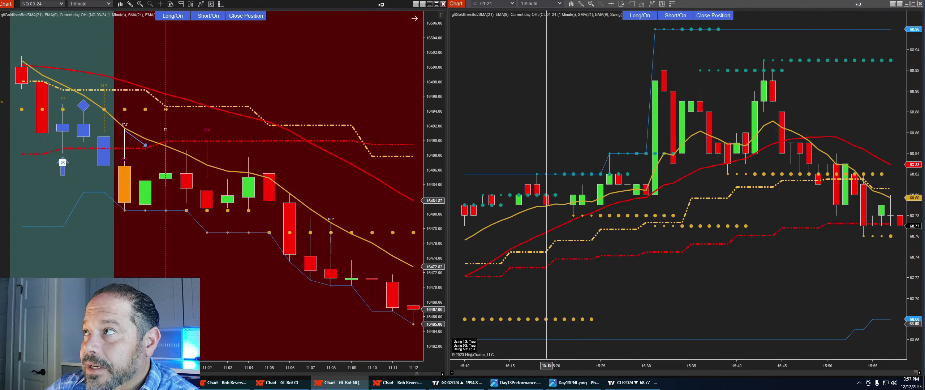
pyautogui.click(505, 384)
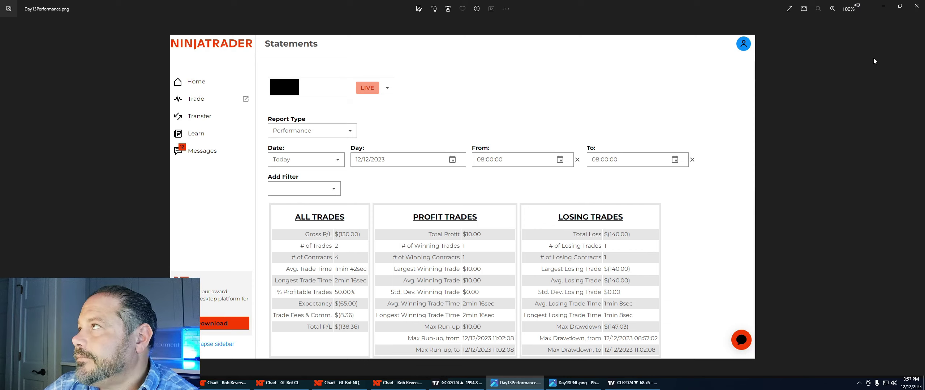
pyautogui.click(919, 7)
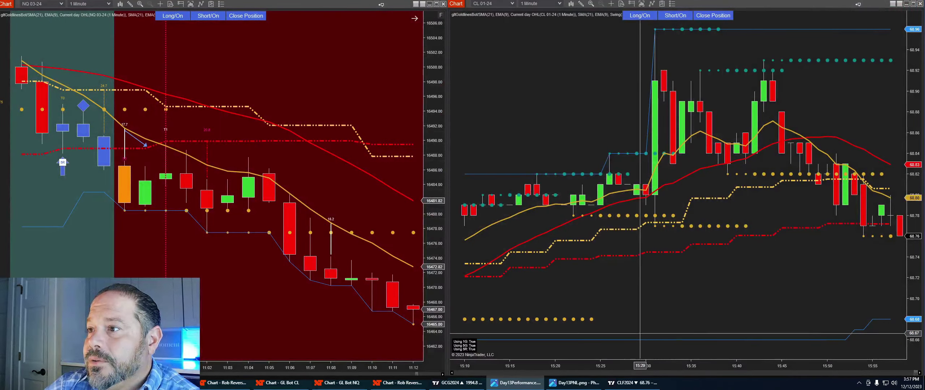
# View the five-minute gold futures chart in TradingView, and switch to the five-minute crude oil chart with the marked trades.
pyautogui.moveTo(566, 387)
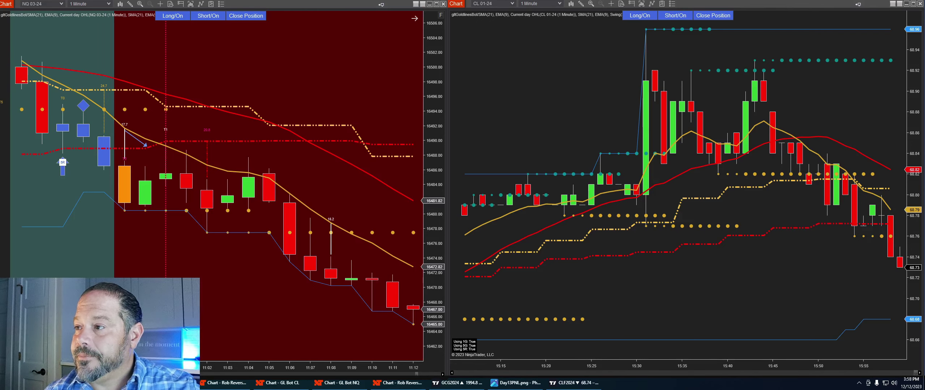
pyautogui.click(449, 384)
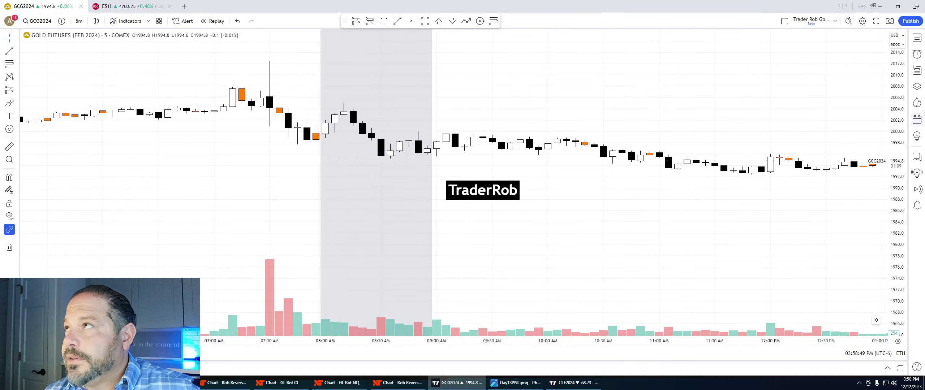
pyautogui.click(881, 7)
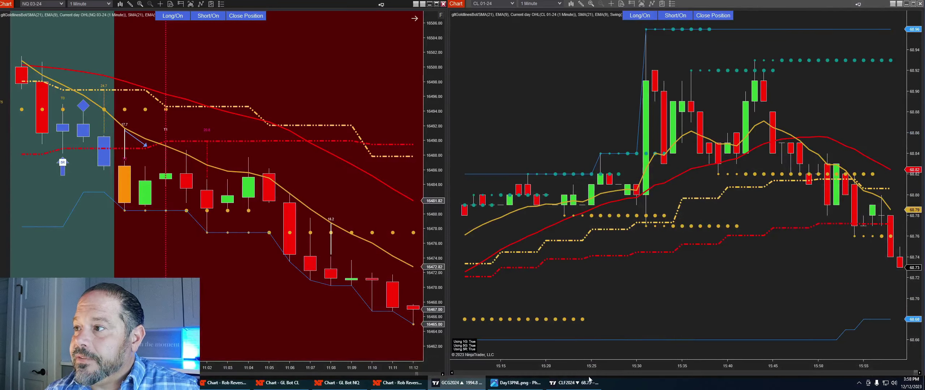
pyautogui.click(571, 385)
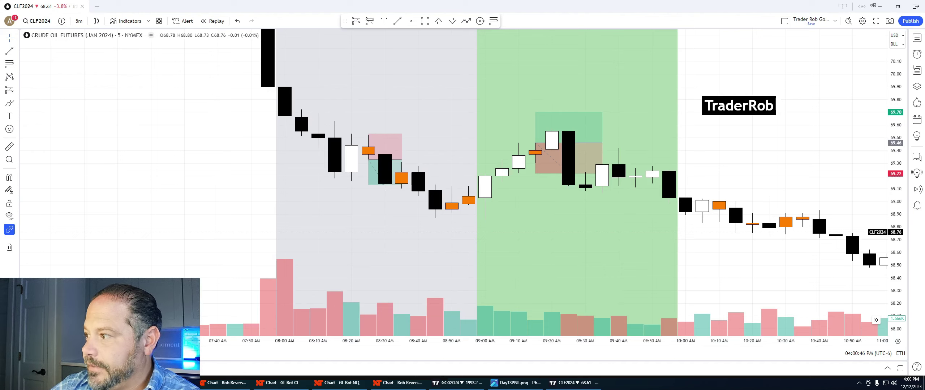
# View the 15-minute NQ 03-24 reversal chart in NinjaTrader, and return to the one-minute NQ and CL charts.
pyautogui.hotkey('alt', 'Tab')
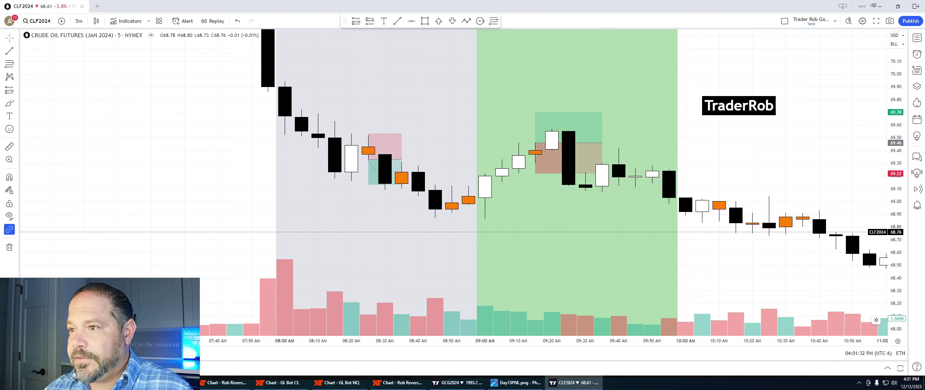
pyautogui.click(397, 383)
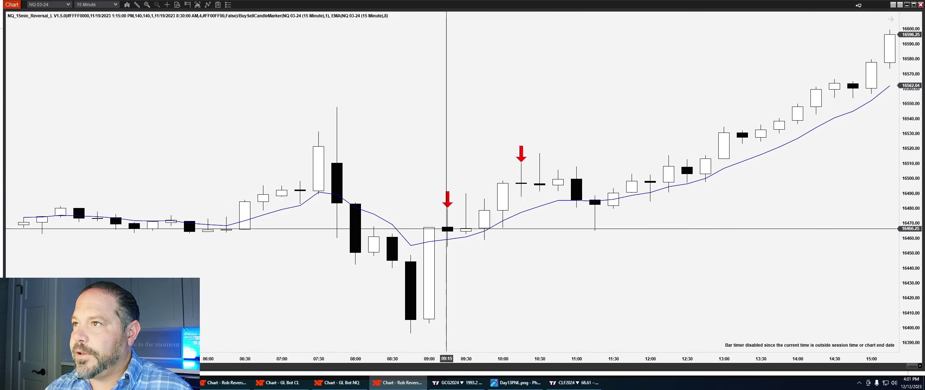
pyautogui.click(907, 6)
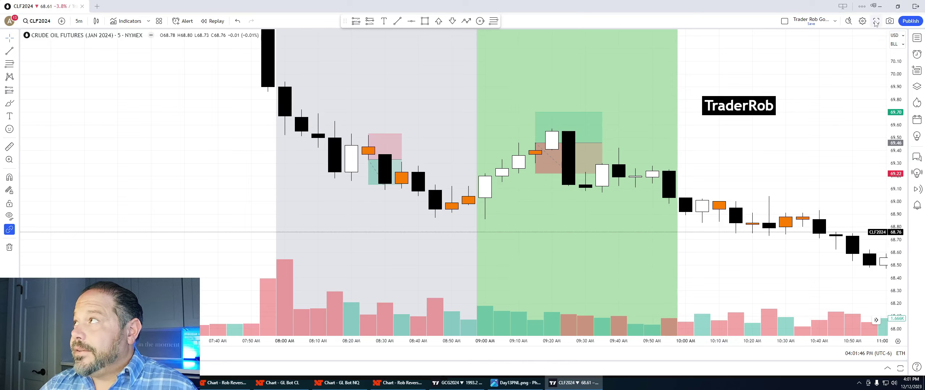
pyautogui.click(883, 7)
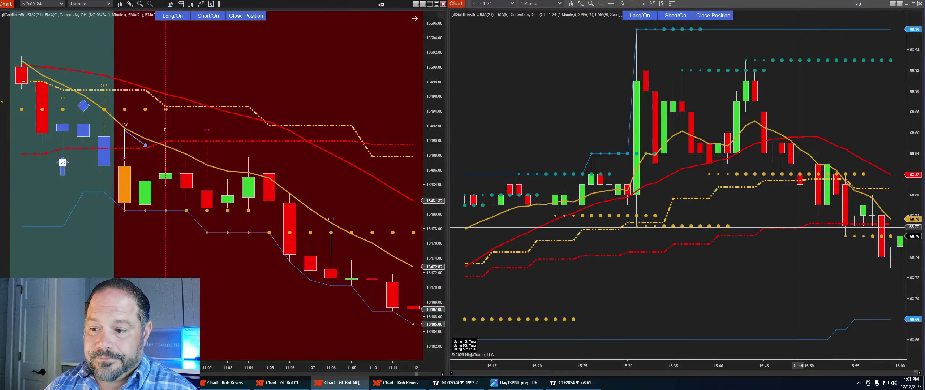